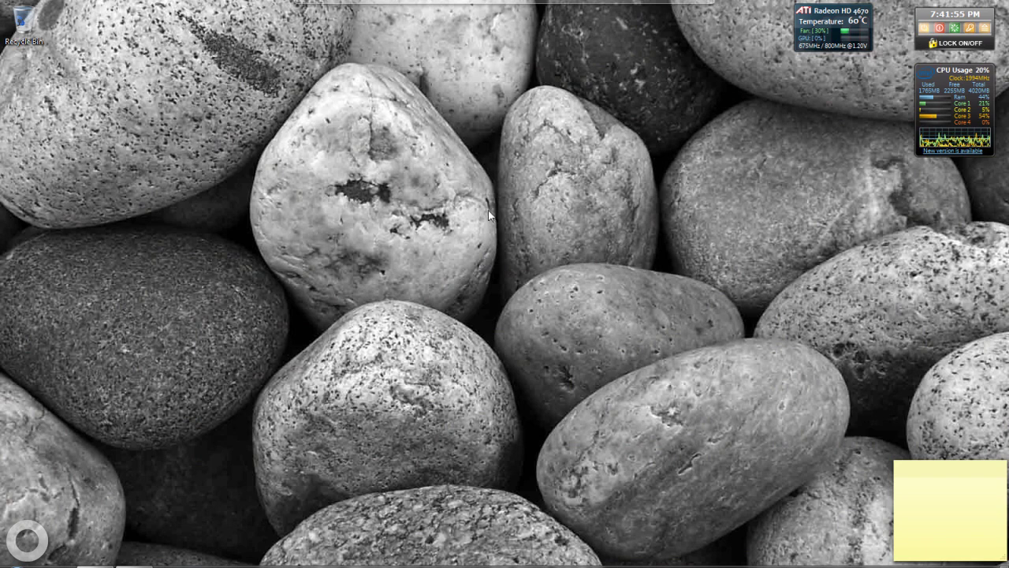
Check the desktop's display resolution settings, then close them unchanged.
right_click(465, 179)
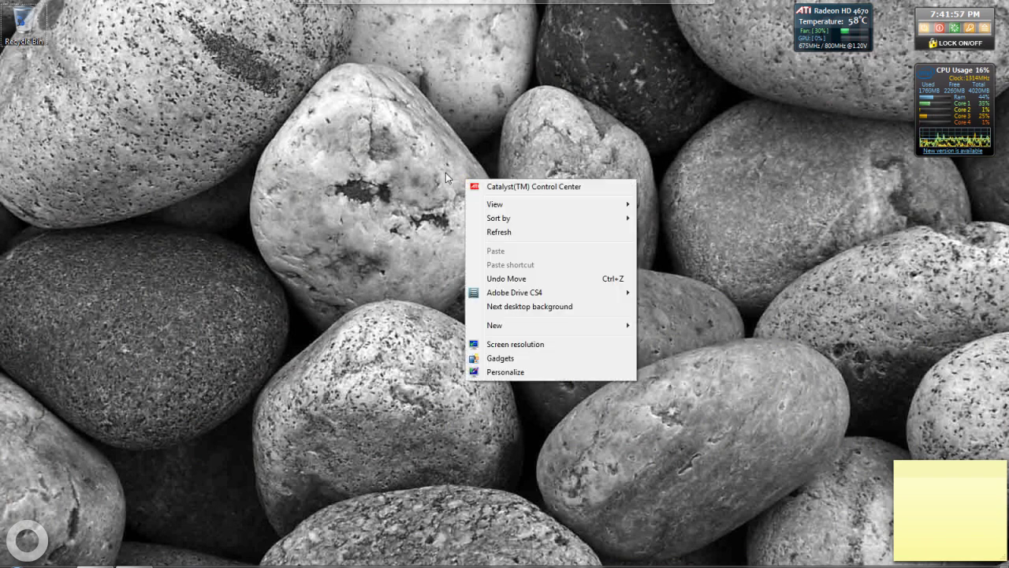
left_click(449, 172)
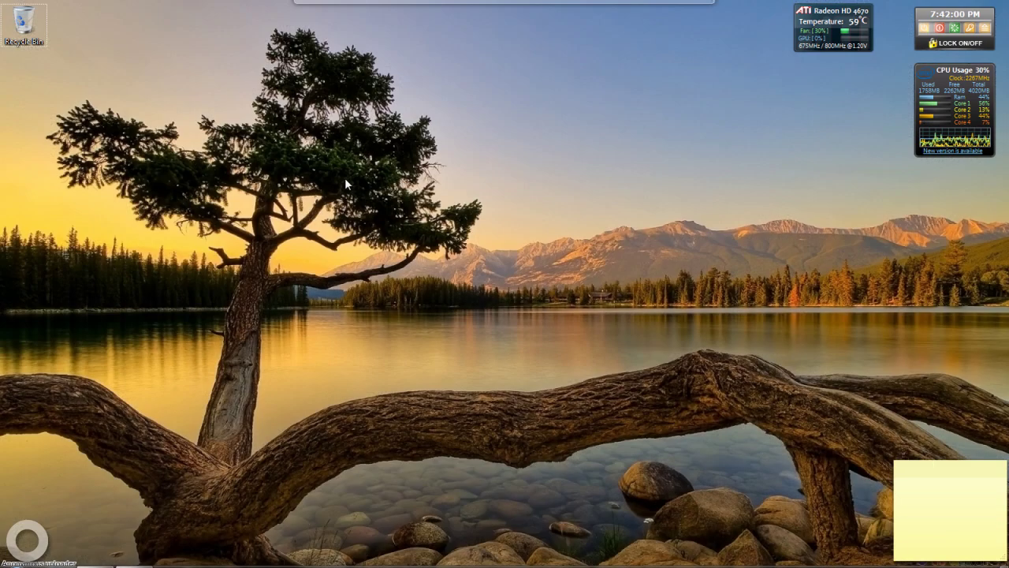
right_click(580, 144)
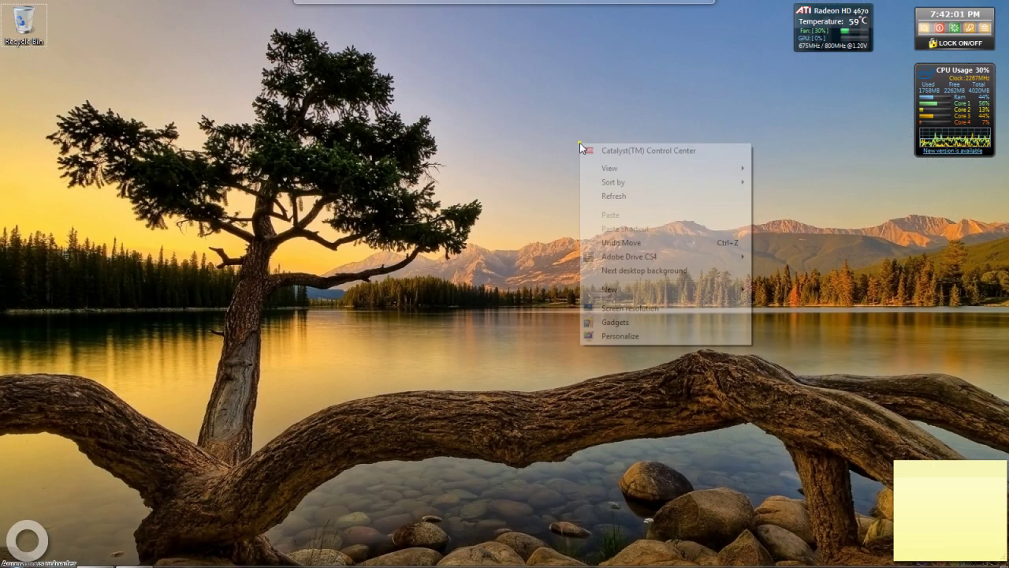
left_click(635, 311)
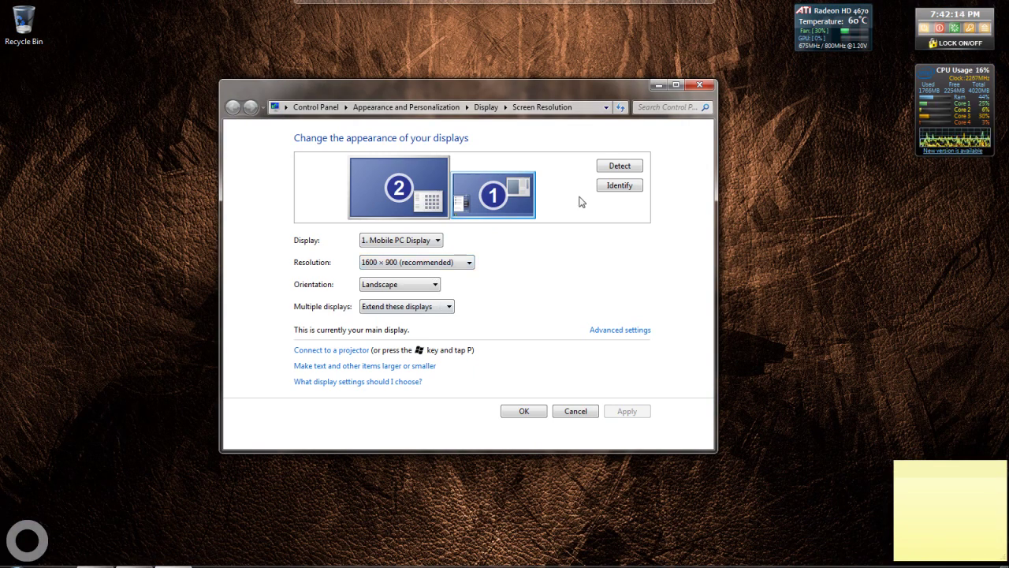
left_click(699, 85)
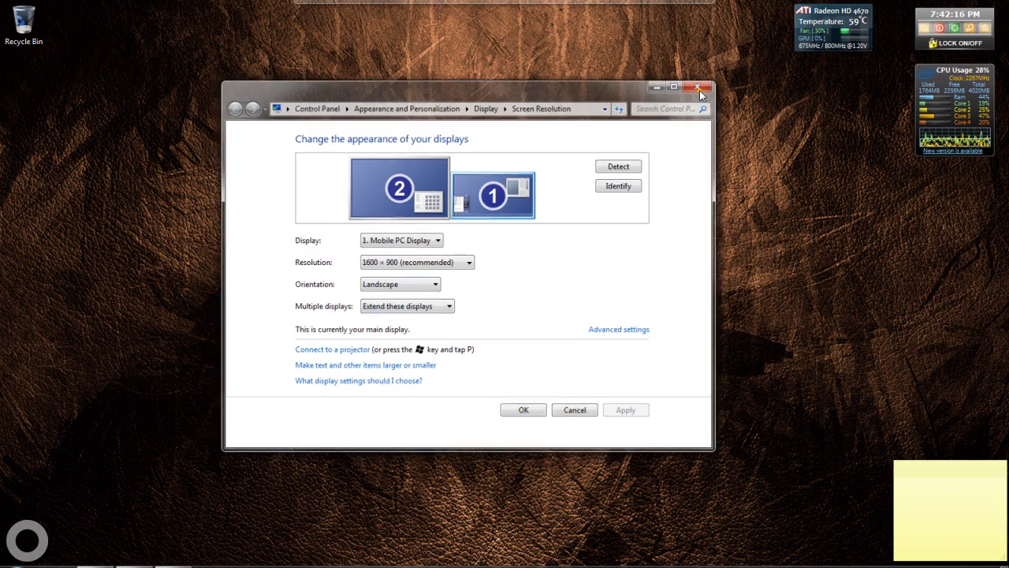
Launch Google Chrome from the dock and go to Google Images from the iGoogle page.
mouse_move(471, 7)
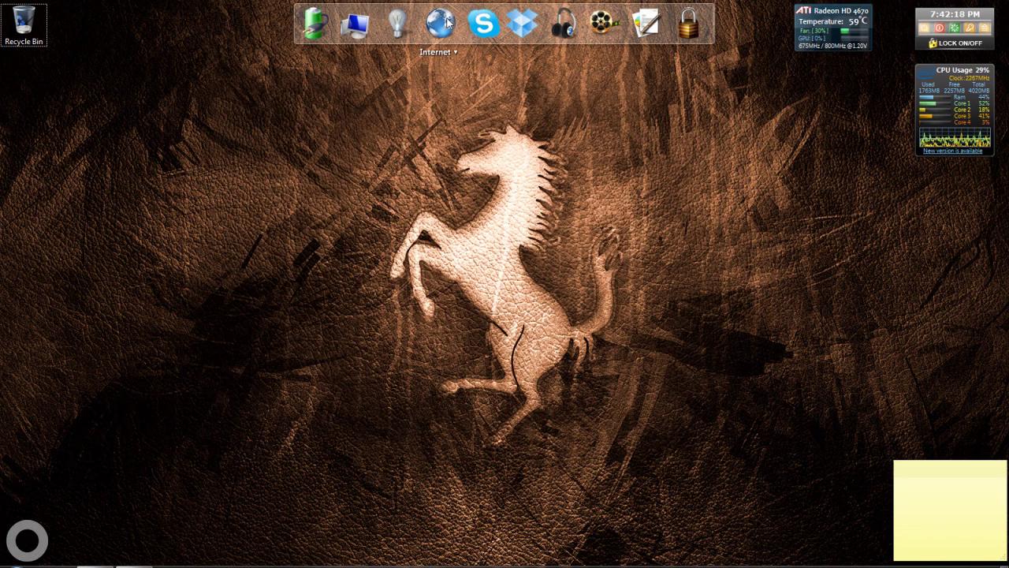
left_click(439, 24)
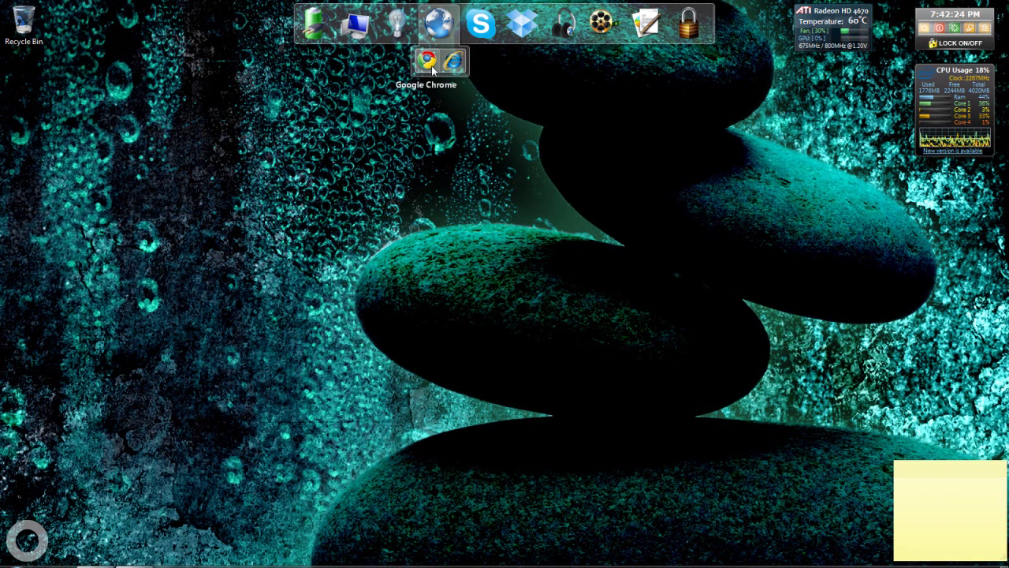
left_click(432, 69)
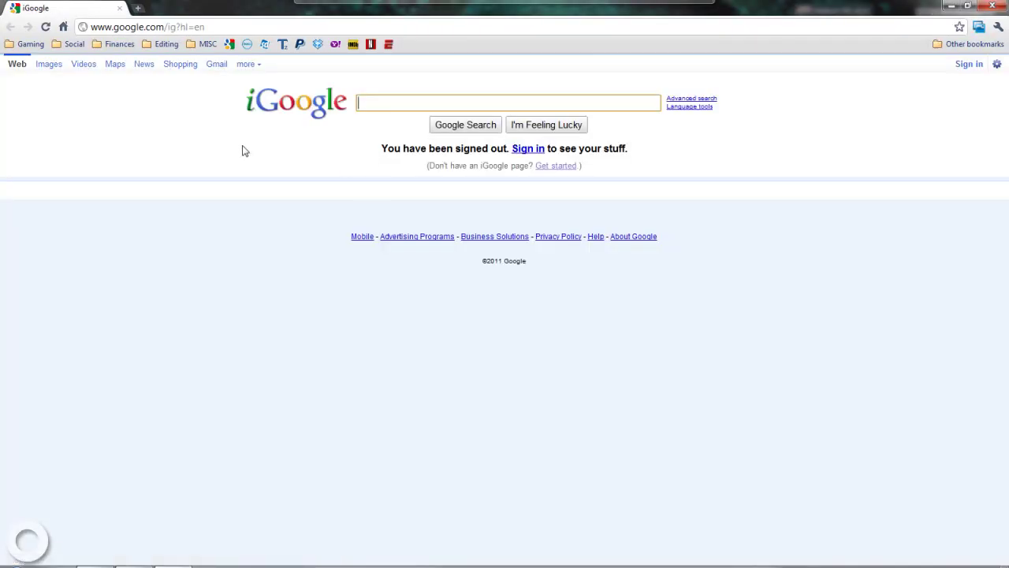
left_click(49, 69)
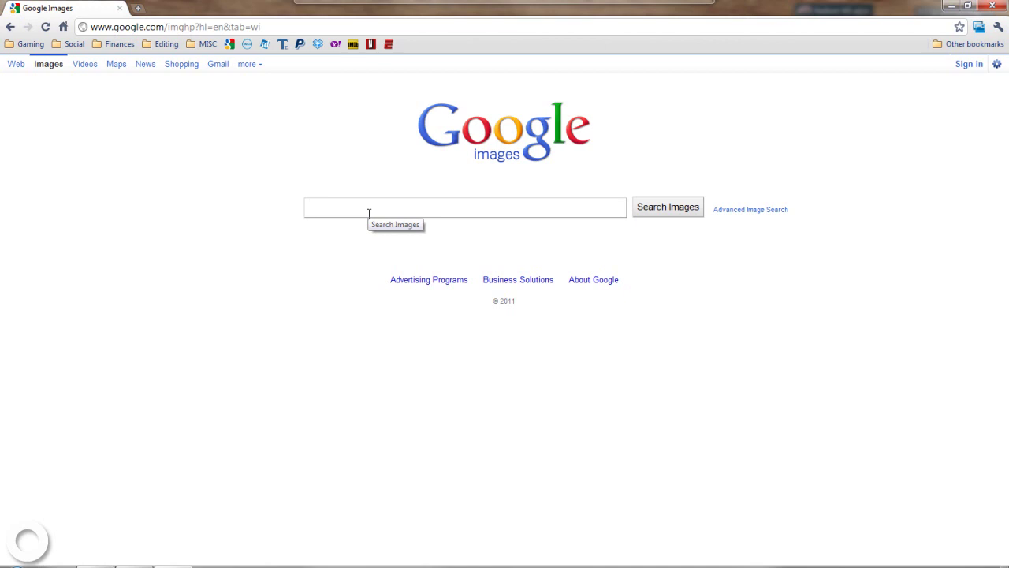
Run an image search for 'convertible' and skim the results.
type("convertible")
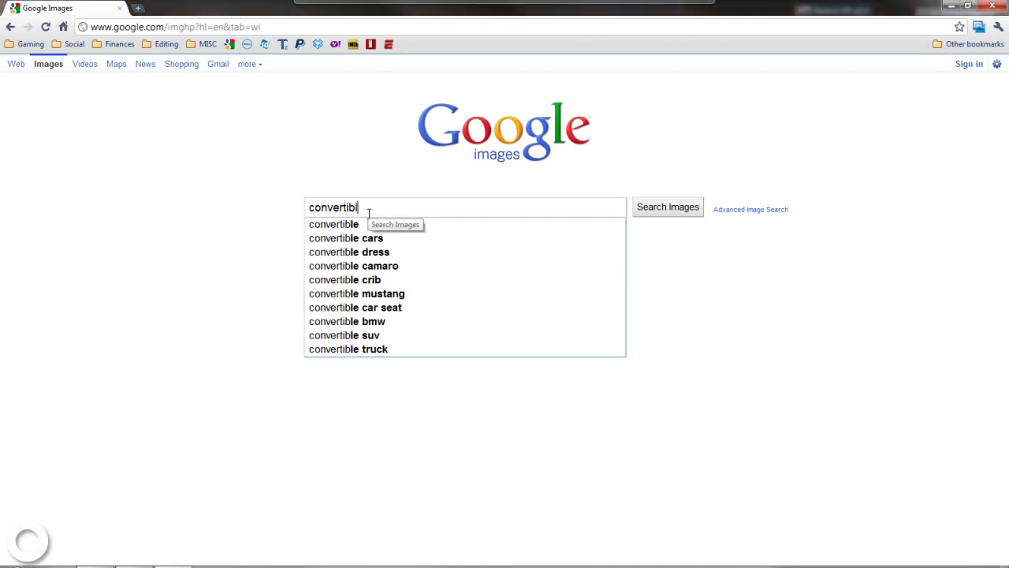
key("Return")
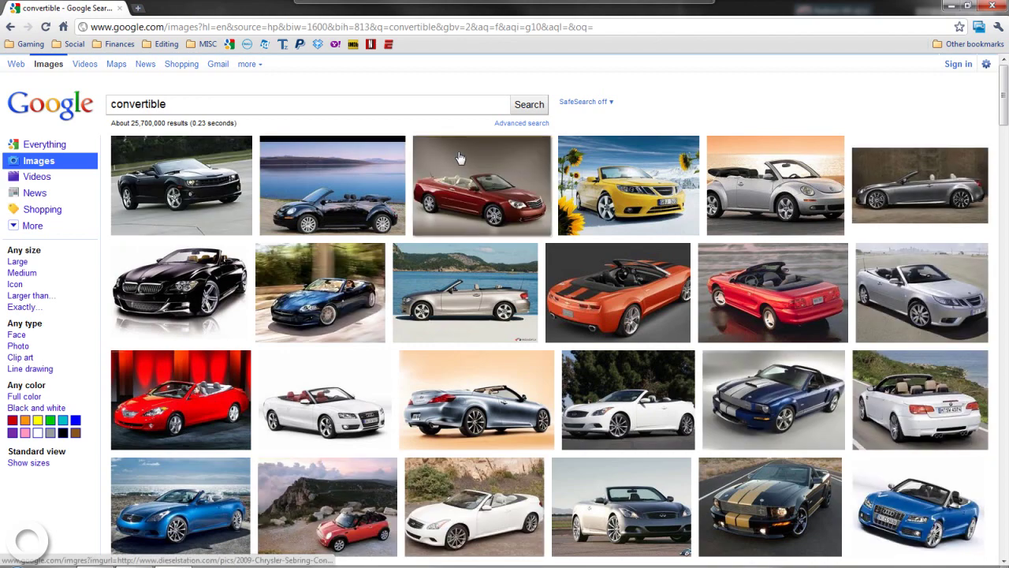
scroll(611, 292, "down", 4)
scroll(714, 362, "up", 4)
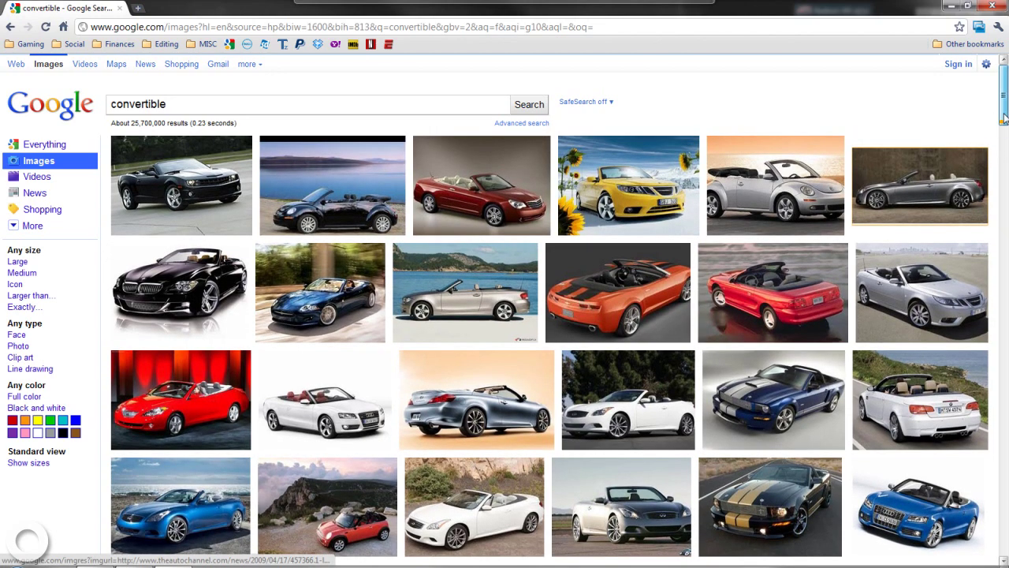
Replace the query with '1983 porsche 911 targa', then select the whole query again.
double_click(138, 103)
left_click(41, 118)
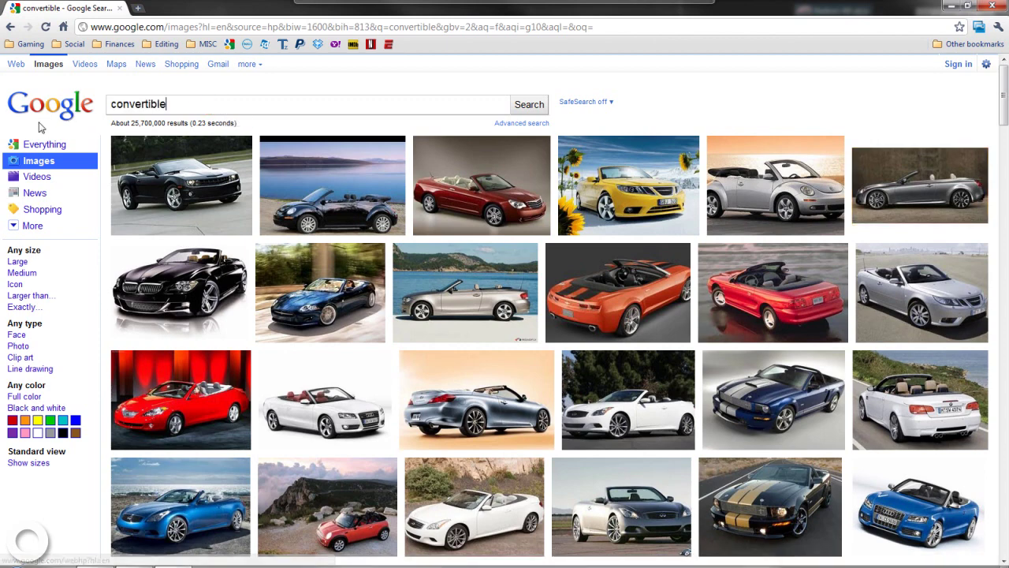
double_click(174, 107)
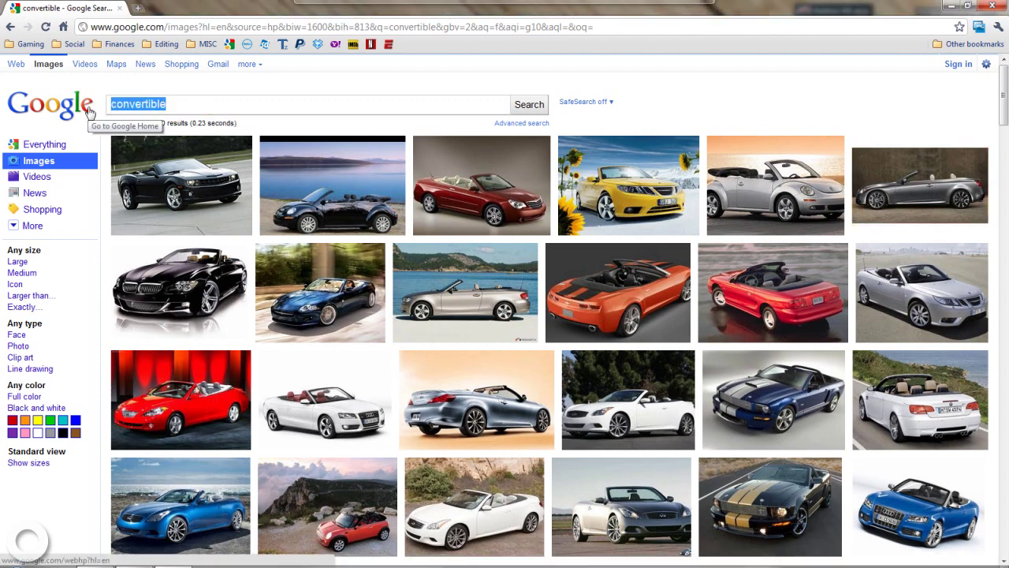
type("1983 porsche ")
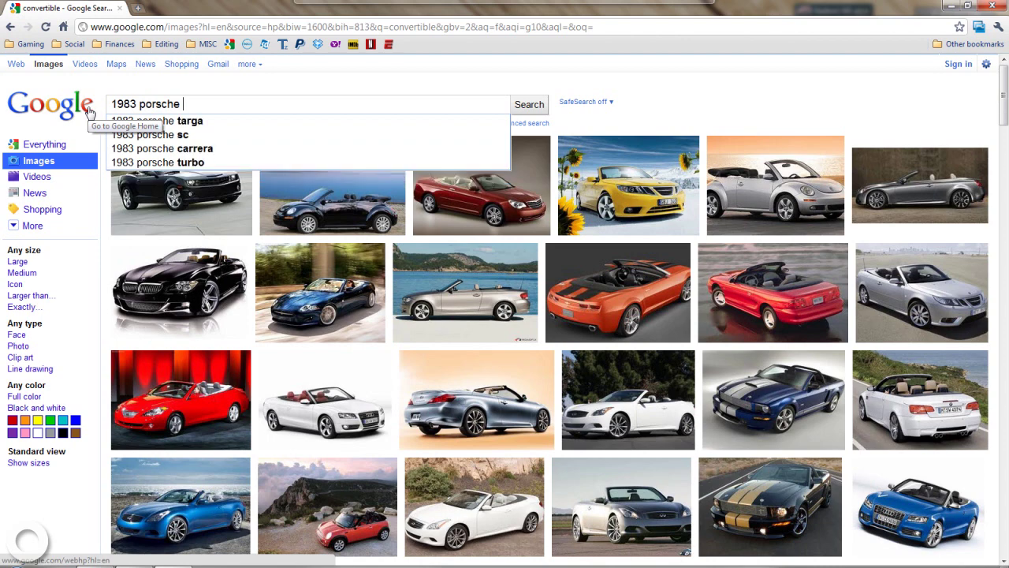
type("911 ta")
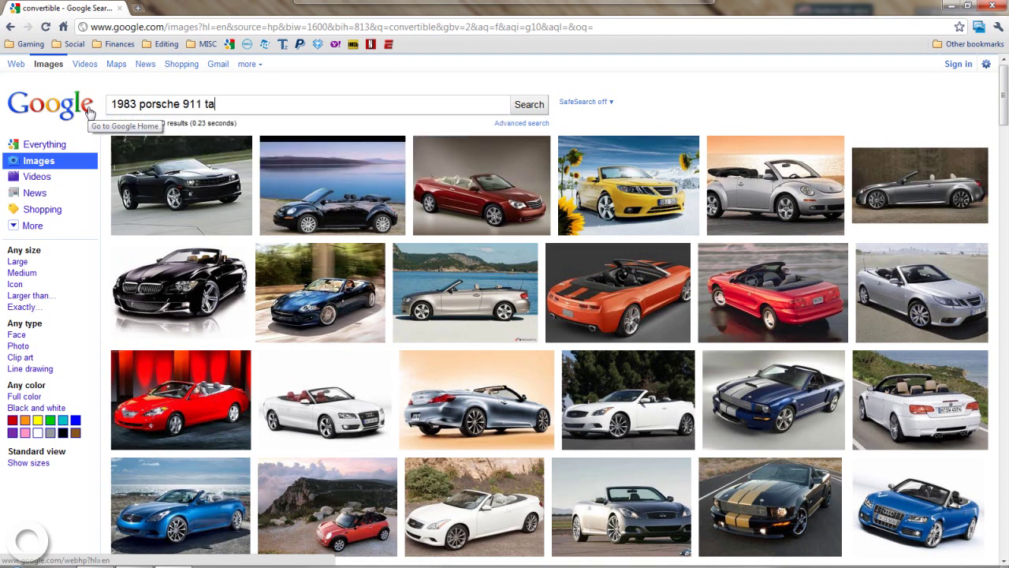
type("rga")
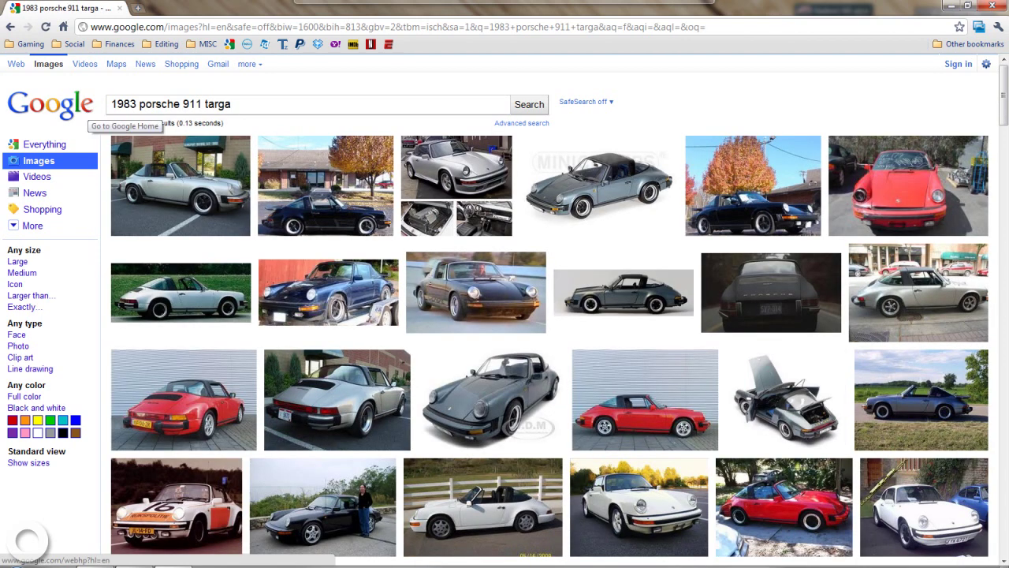
left_click_drag(262, 110, 95, 109)
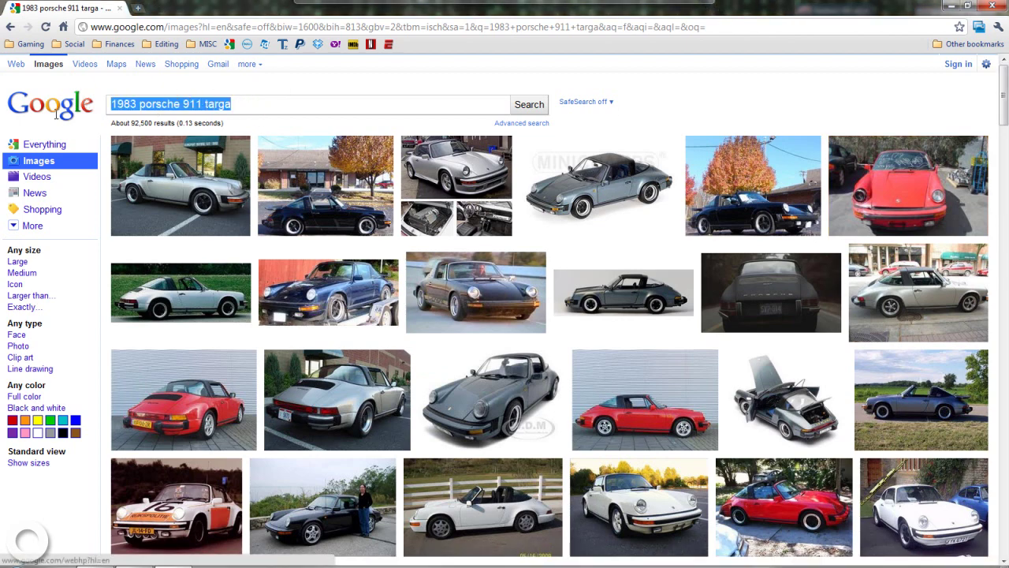
left_click(252, 105)
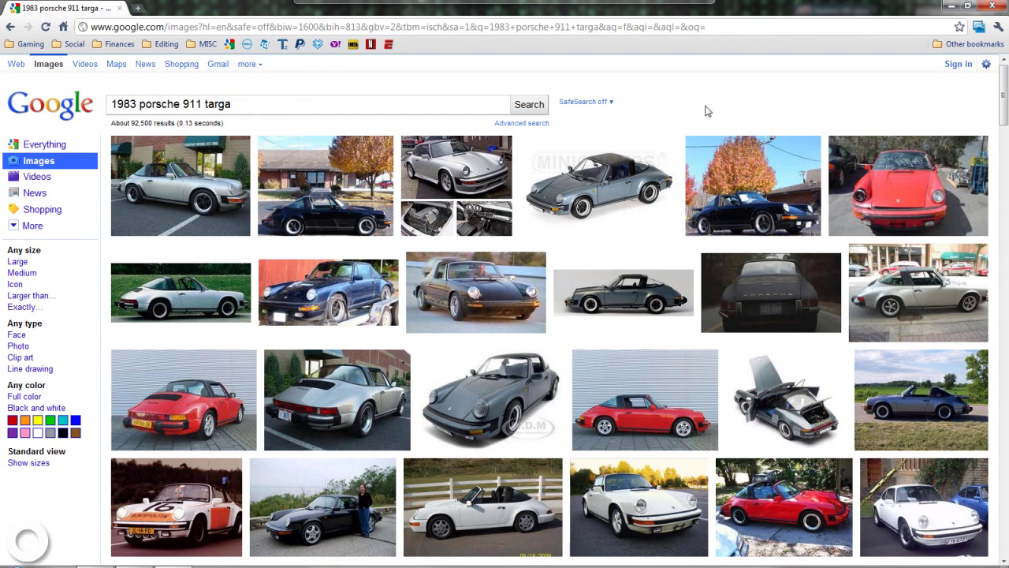
left_click_drag(281, 104, 109, 104)
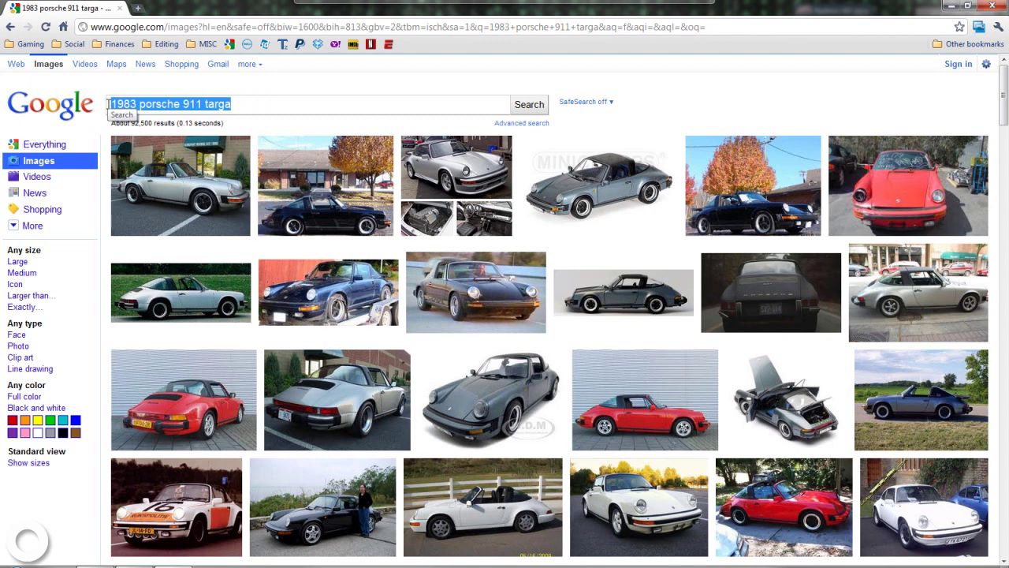
Search images for 'space' and check the thumbnail previews for their image dimensions.
type("space")
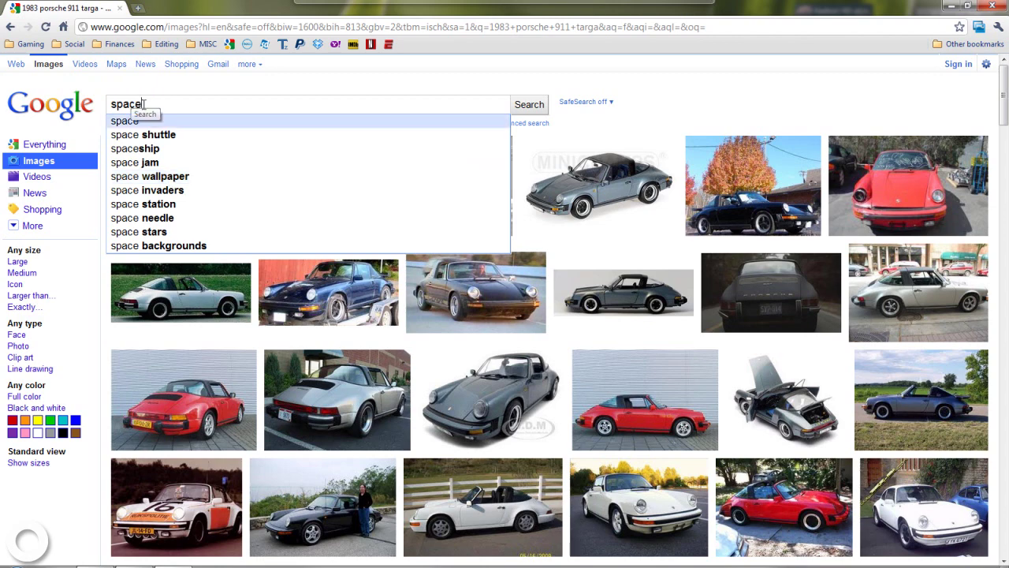
key("Return")
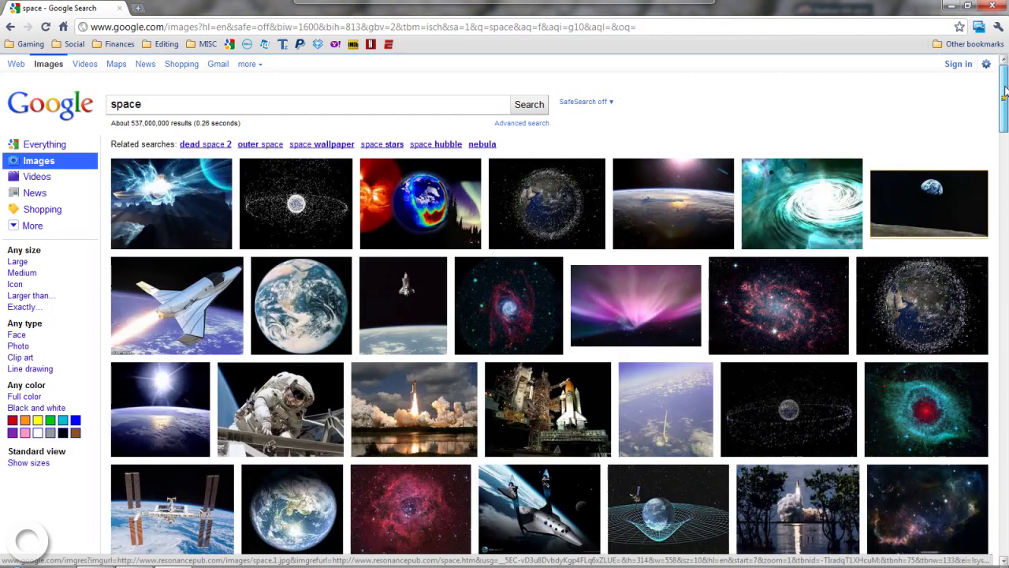
mouse_move(210, 217)
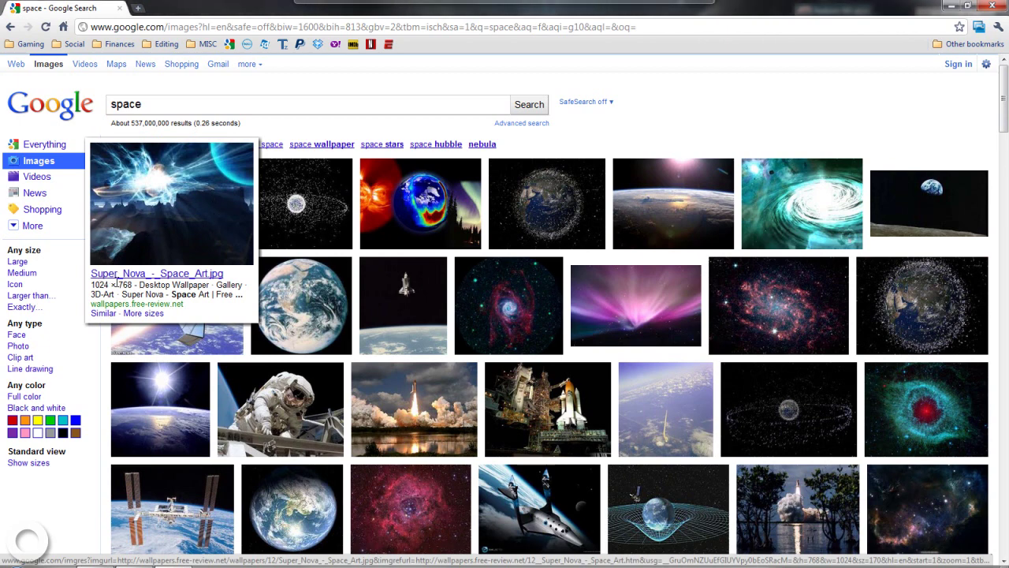
left_click_drag(93, 283, 246, 287)
mouse_move(302, 224)
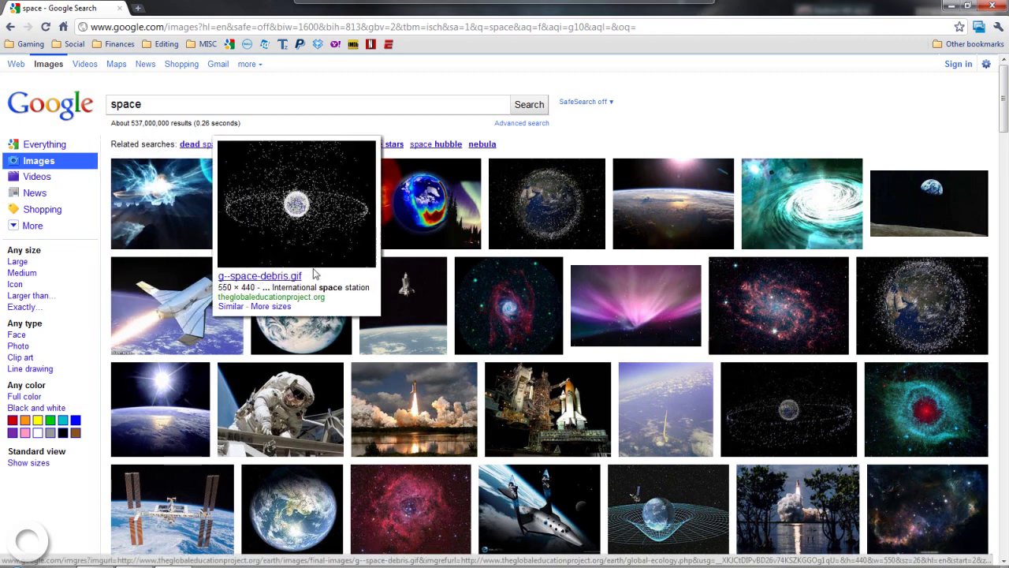
mouse_move(340, 280)
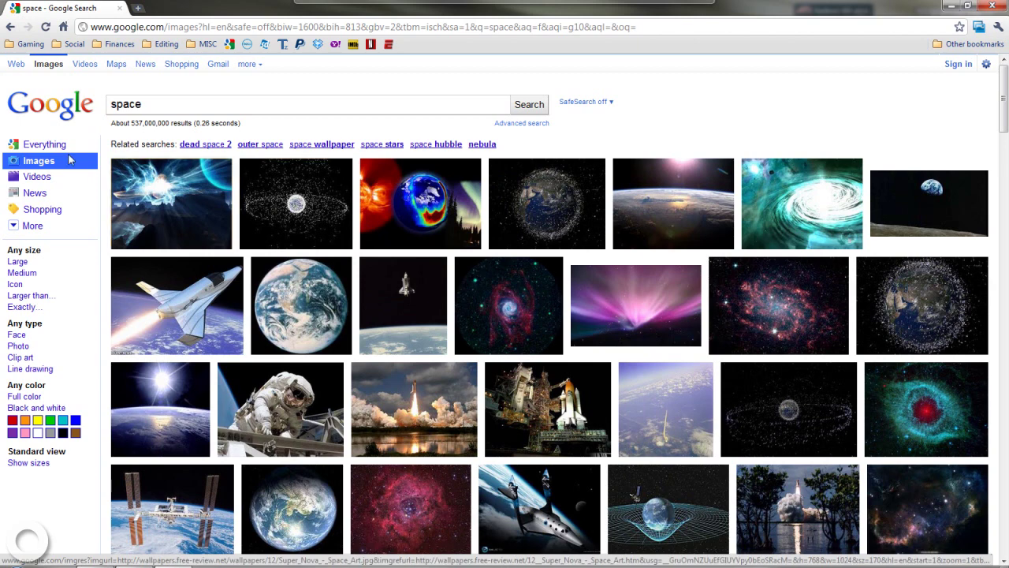
Filter the 'space' results to an exact size of 1600 × 900 pixels.
left_click(23, 308)
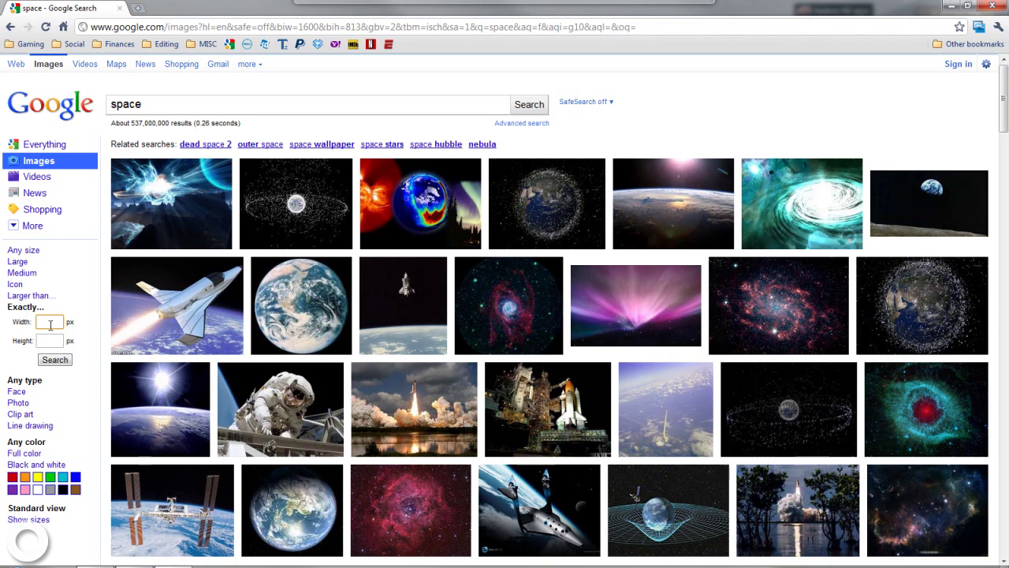
type("160")
key("Tab")
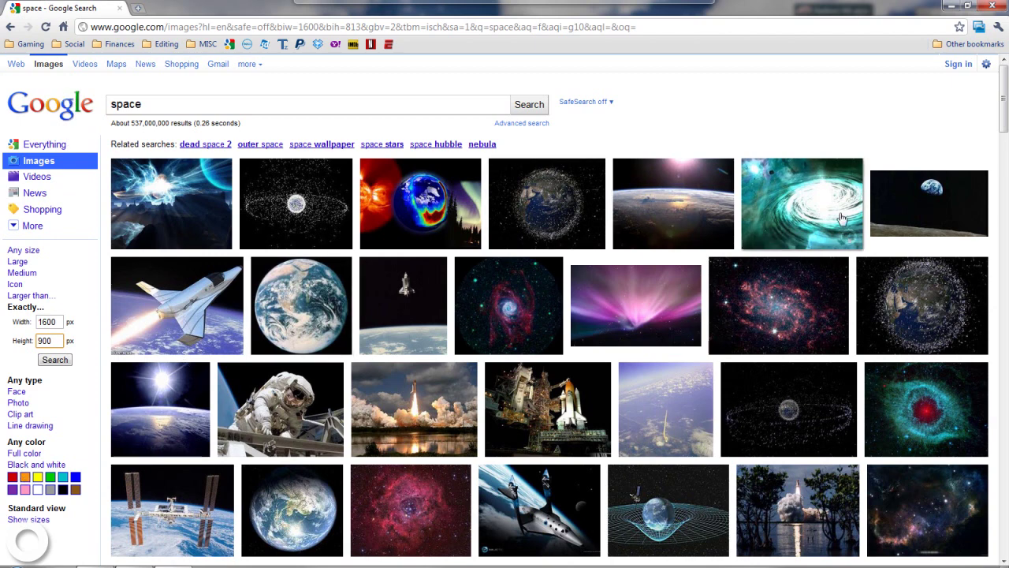
left_click(55, 360)
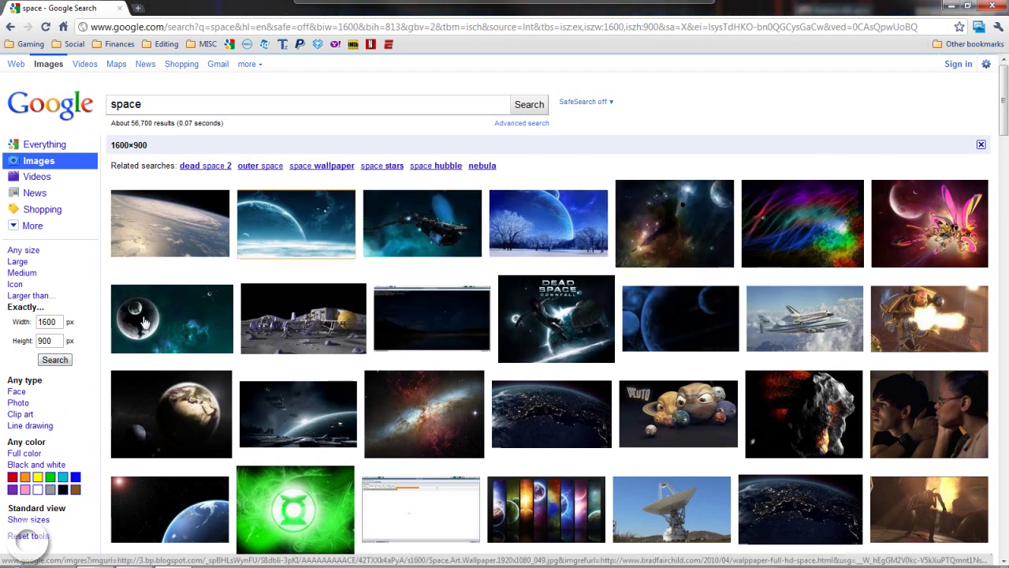
Browse the 1600×900 results to page 2 and preview the red space thumbnail.
left_click_drag(1004, 127, 1004, 221)
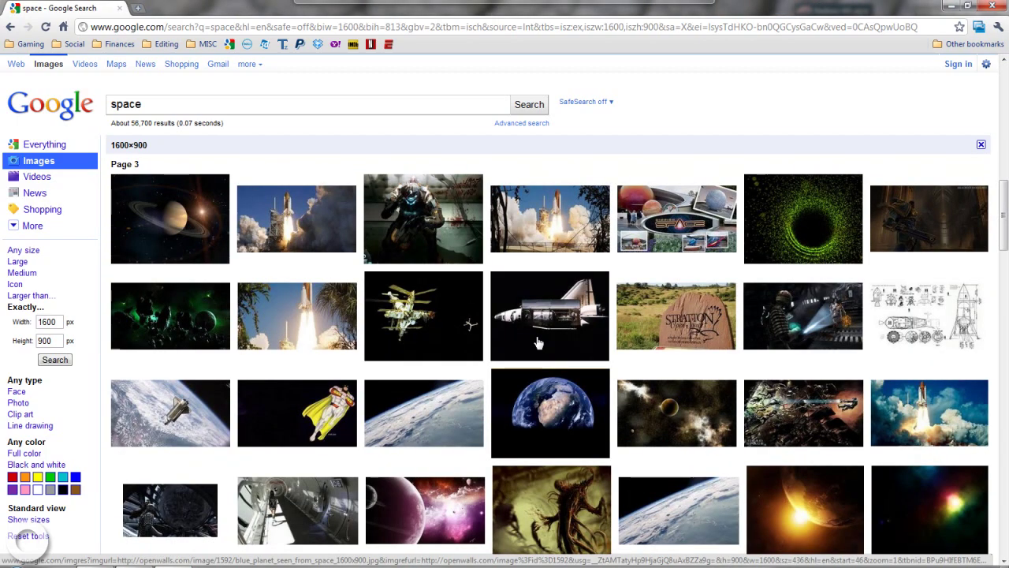
scroll(539, 343, "up", 6)
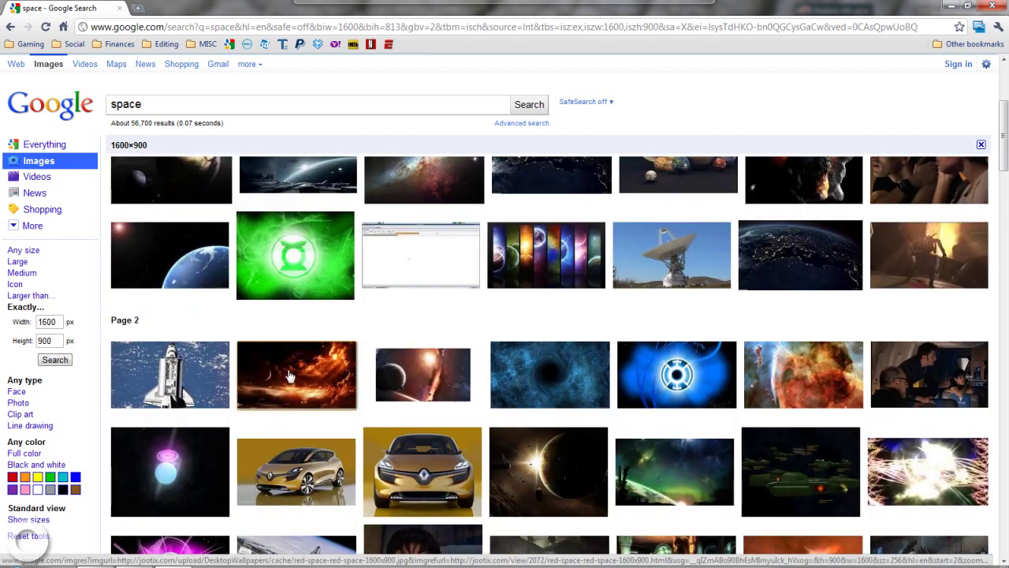
mouse_move(294, 375)
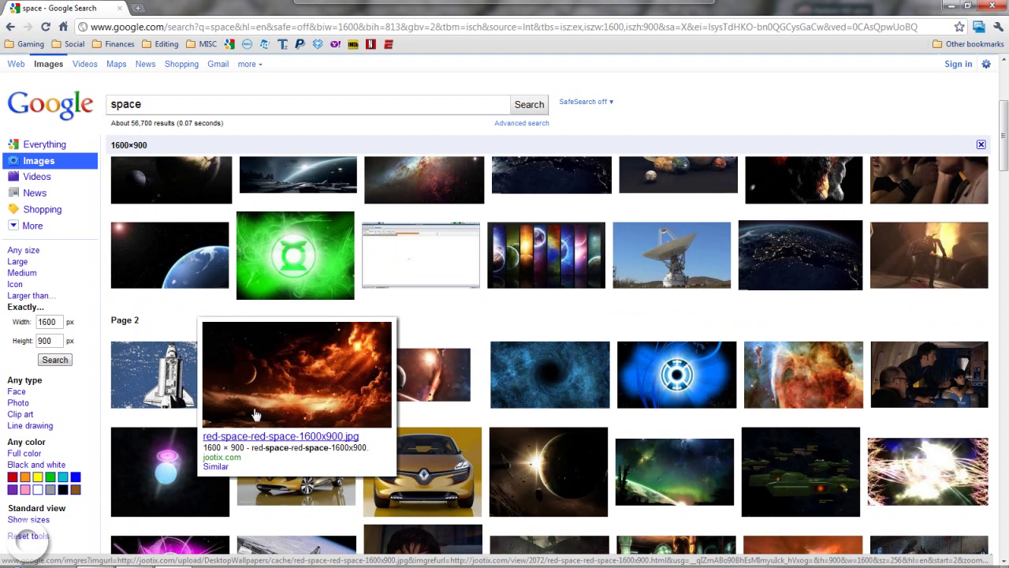
left_click(295, 388)
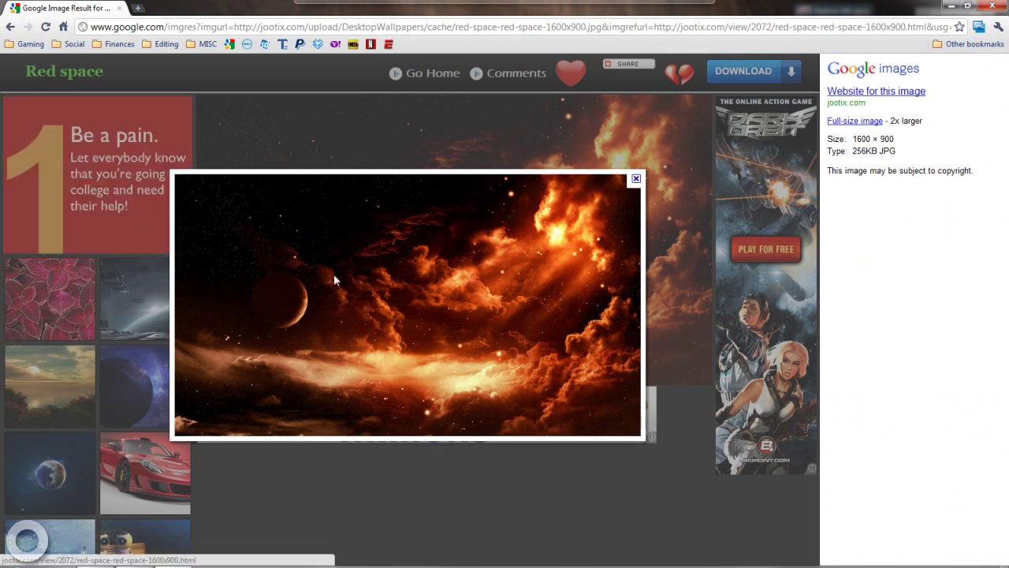
left_click(637, 180)
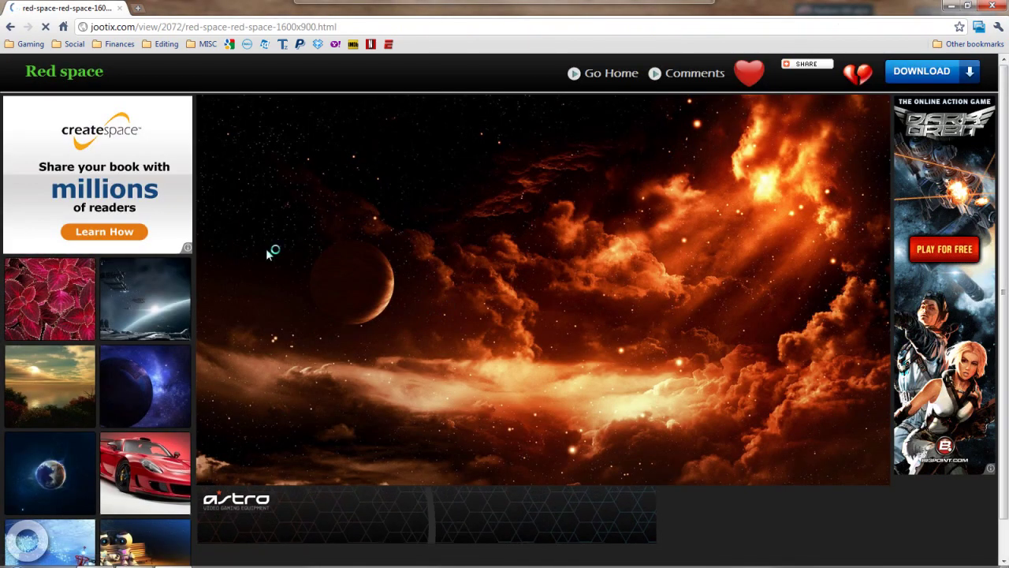
left_click_drag(1006, 153, 1007, 172)
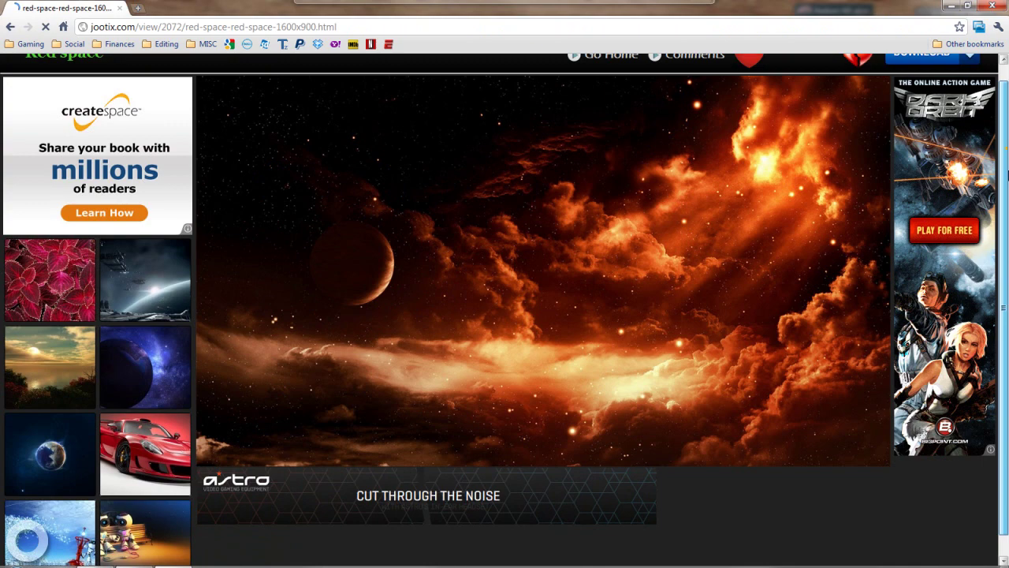
scroll(1007, 172, "up", 1)
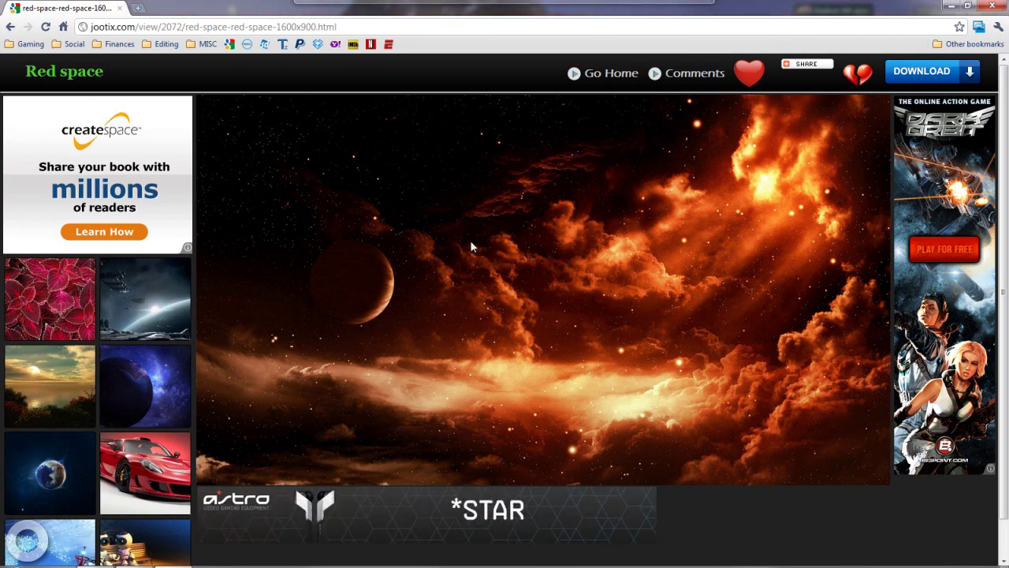
key("alt+Left")
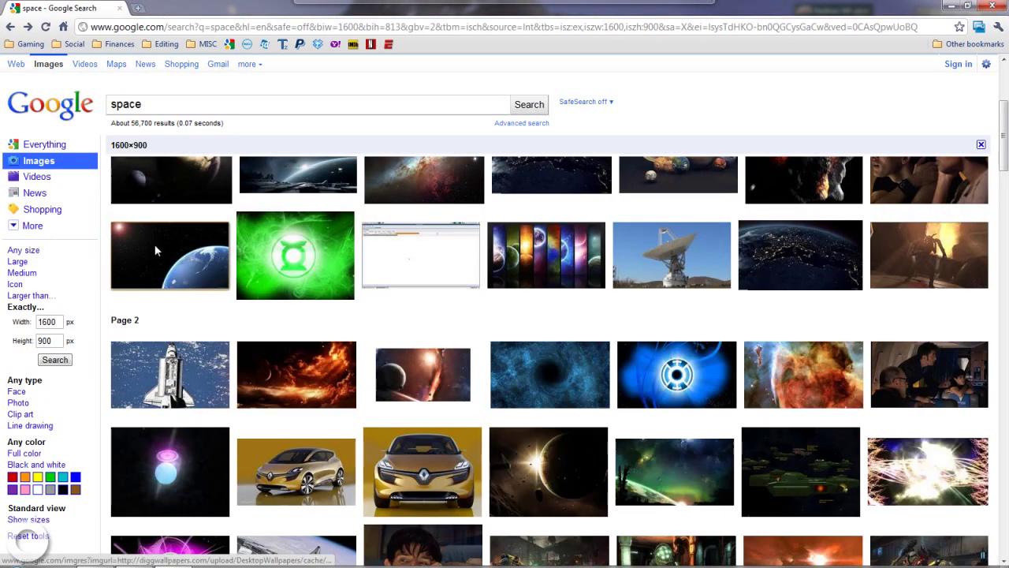
Open the red space wallpaper's full-size JPG from jootix.com in its own tab.
left_click(284, 384)
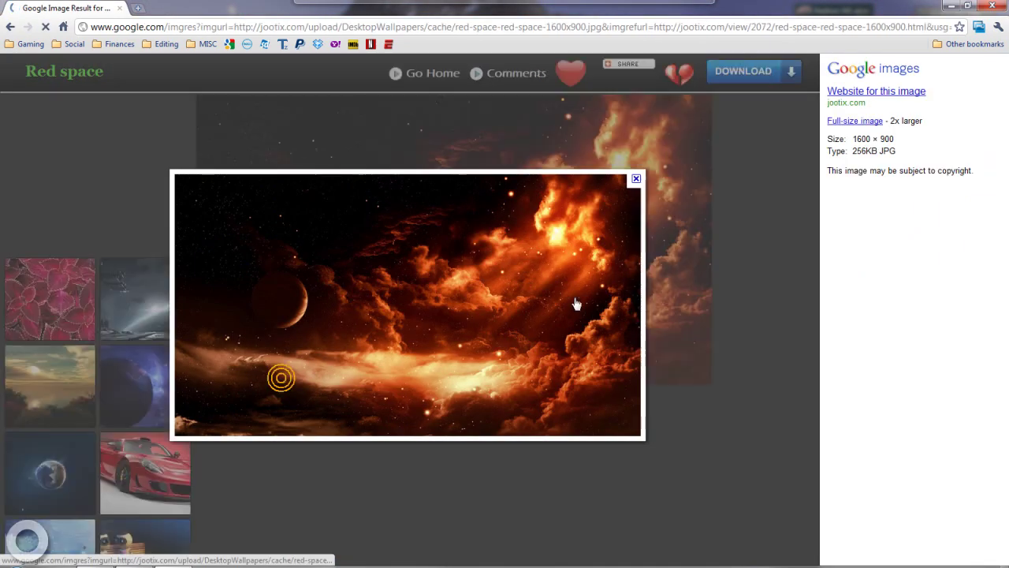
left_click(846, 124)
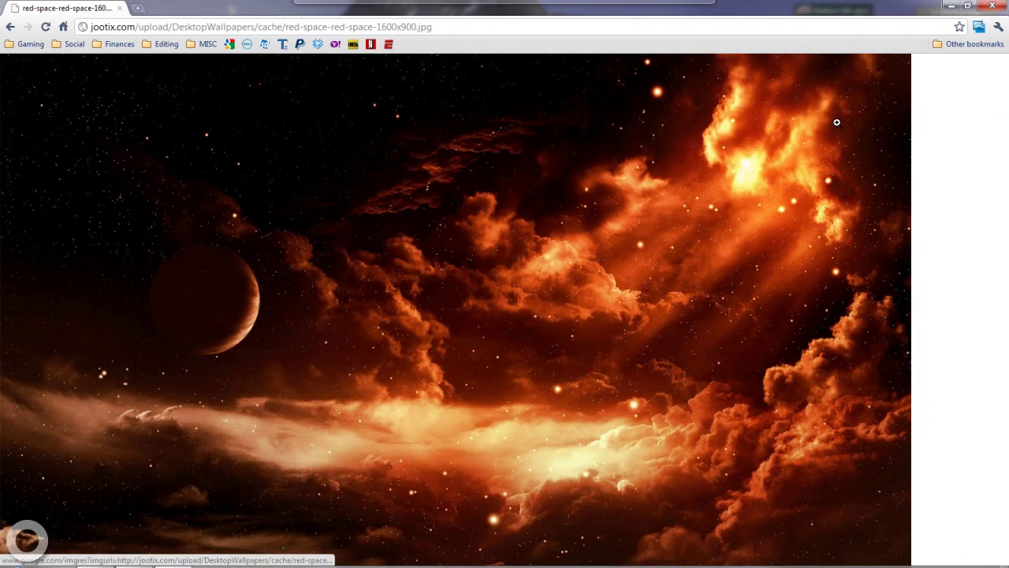
left_click(92, 27)
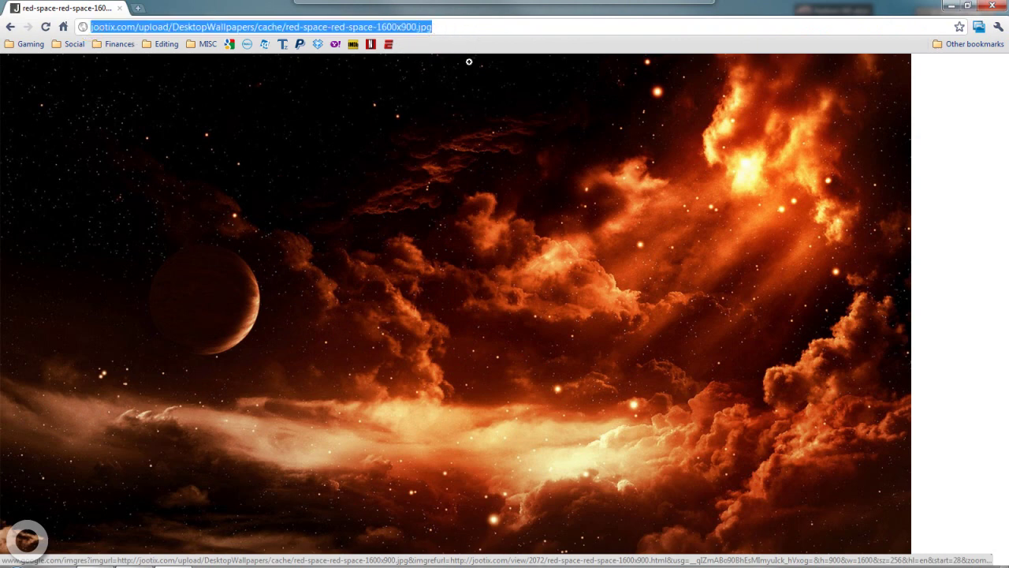
left_click(950, 230)
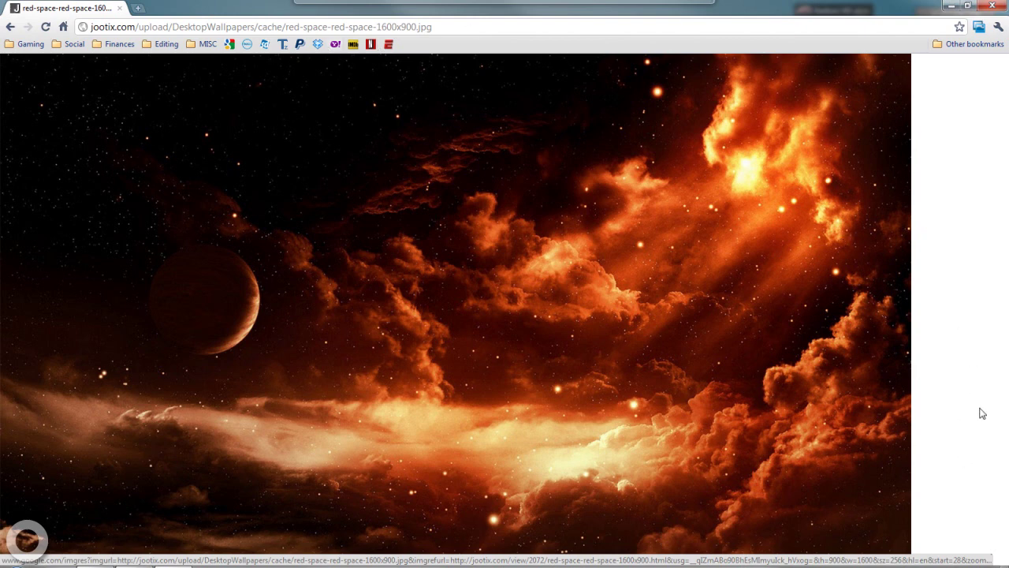
left_click(965, 434)
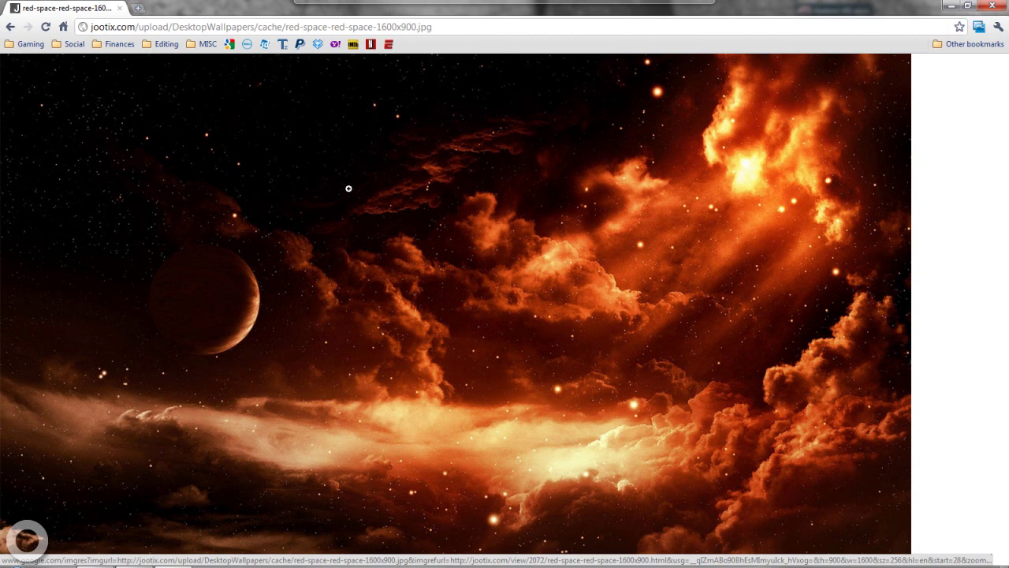
View the red space wallpaper at its actual size.
left_click(519, 440)
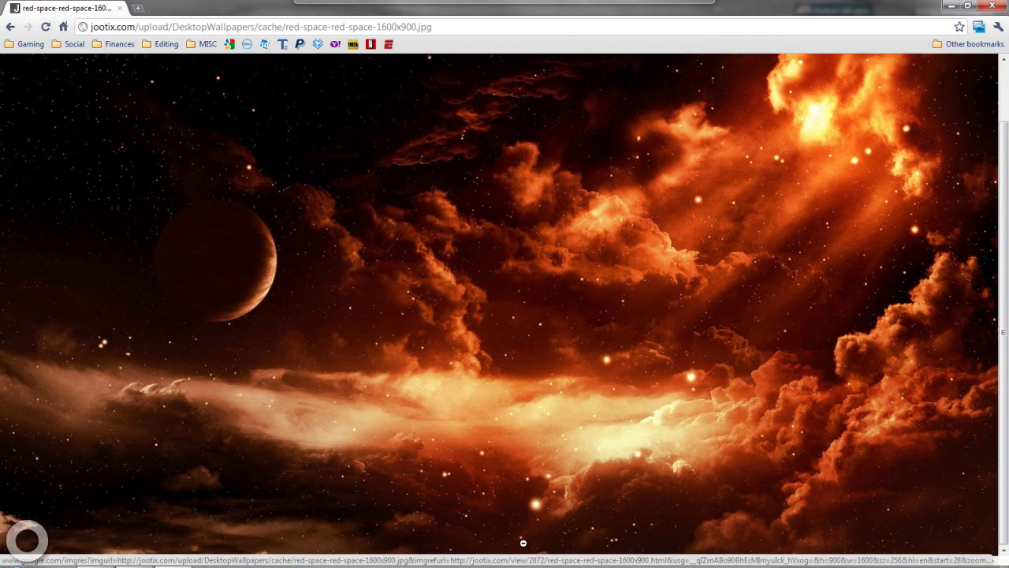
scroll(1005, 479, "up", 1)
left_click_drag(1005, 480, 1007, 385)
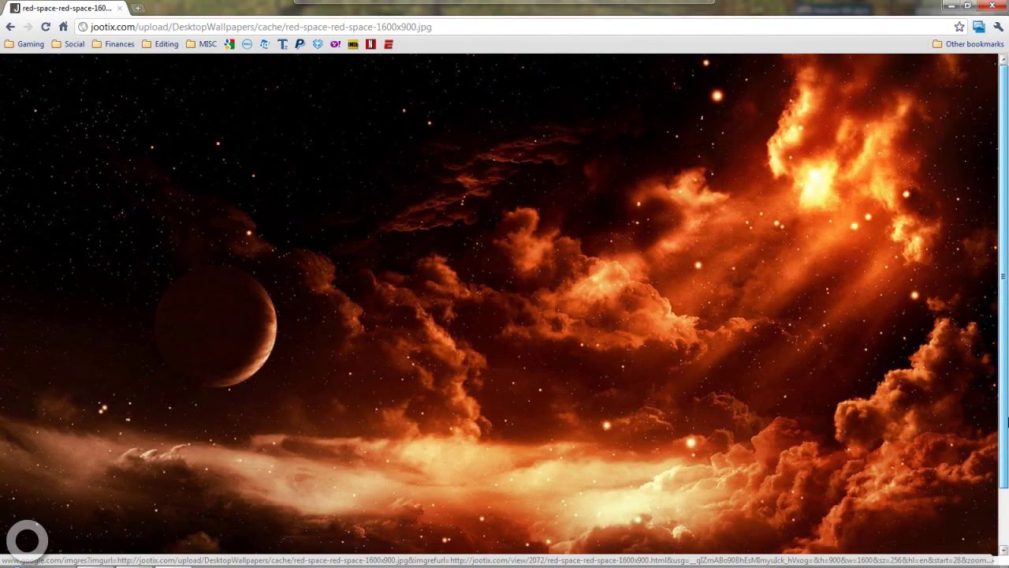
scroll(1007, 423, "down", 2)
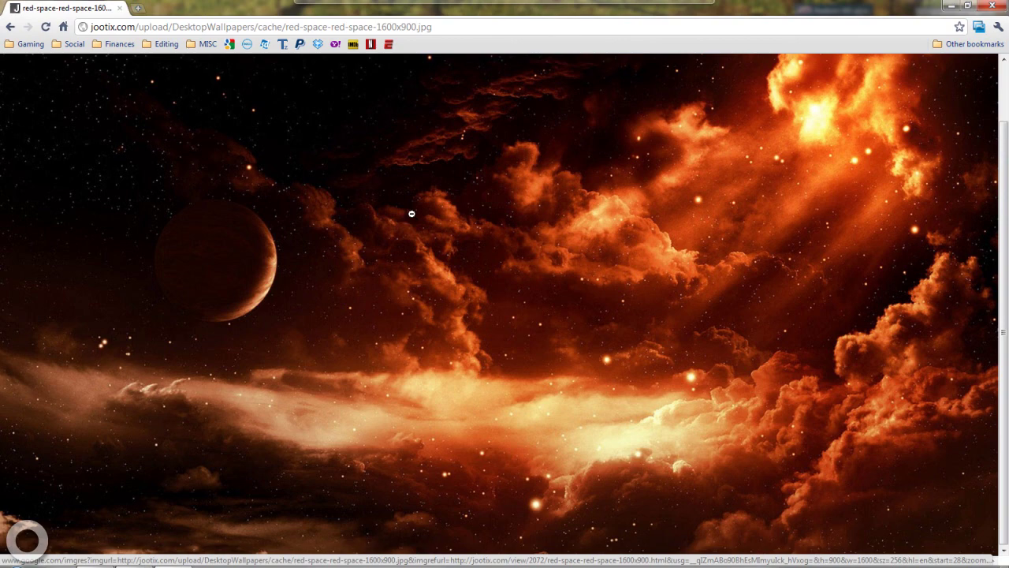
Save the image as red-space-red-space-1600x900 JPEG into My Pictures > Background.
right_click(412, 213)
left_click(466, 223)
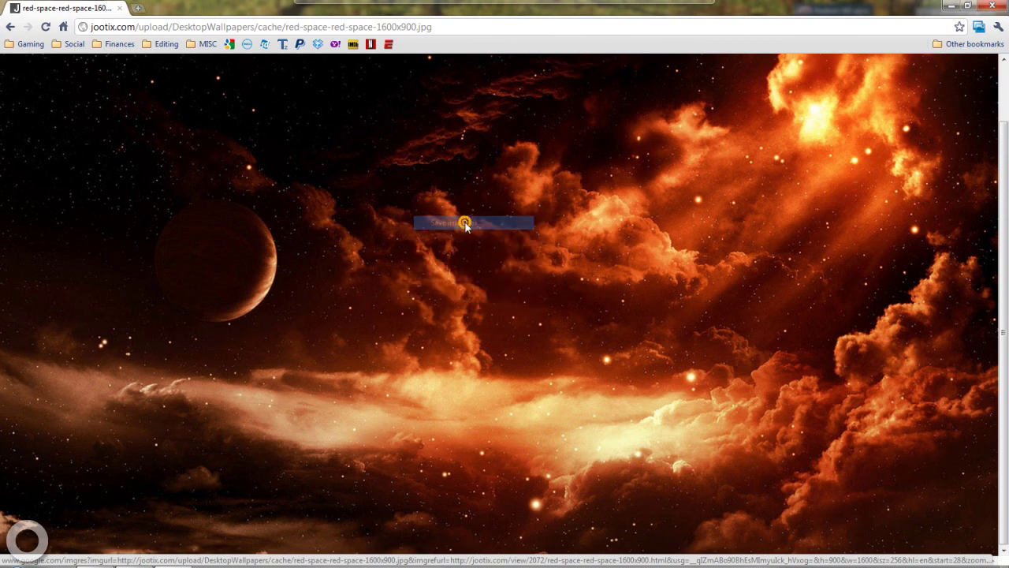
scroll(63, 158, "down", 3)
left_click(62, 160)
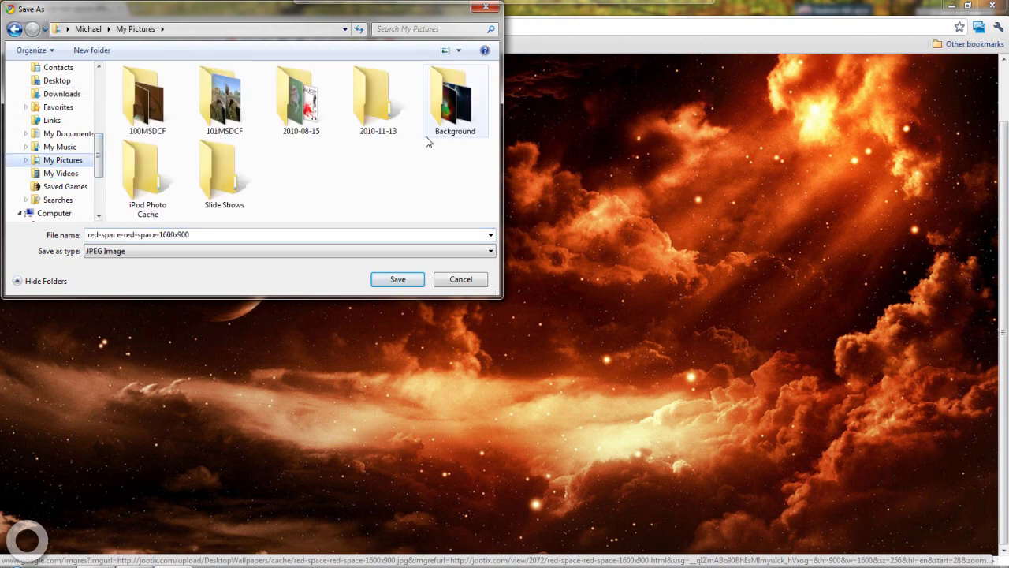
double_click(450, 106)
scroll(496, 95, "down", 2)
left_click_drag(496, 95, 495, 208)
left_click(397, 279)
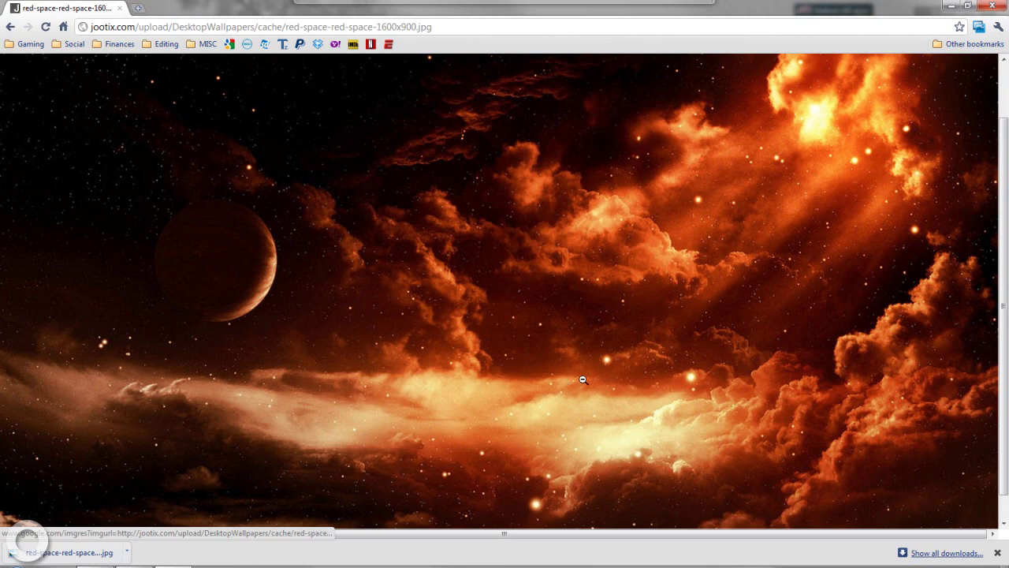
Show the downloaded red space JPEG in its Background folder from the download bar.
left_click(127, 554)
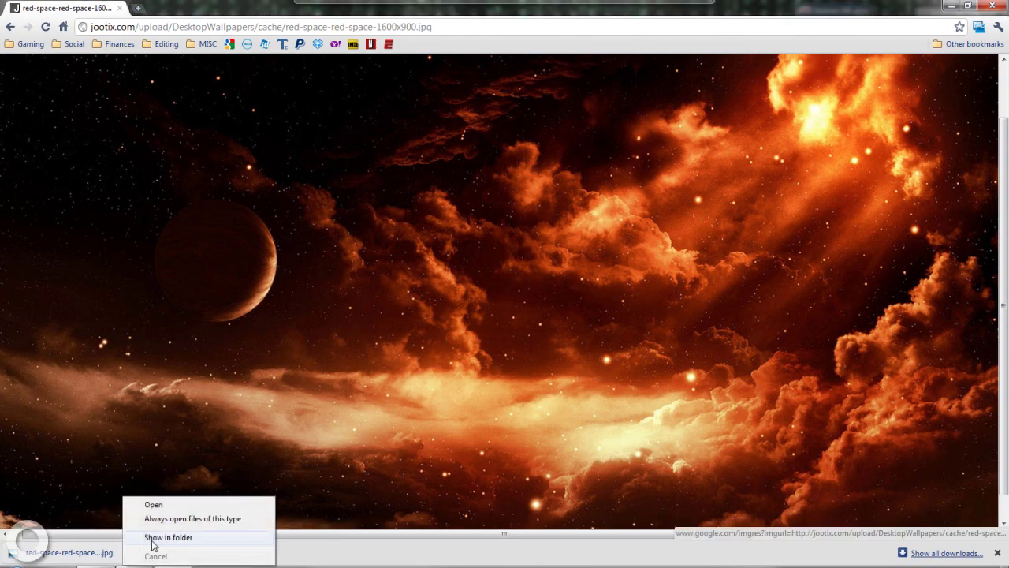
left_click(155, 539)
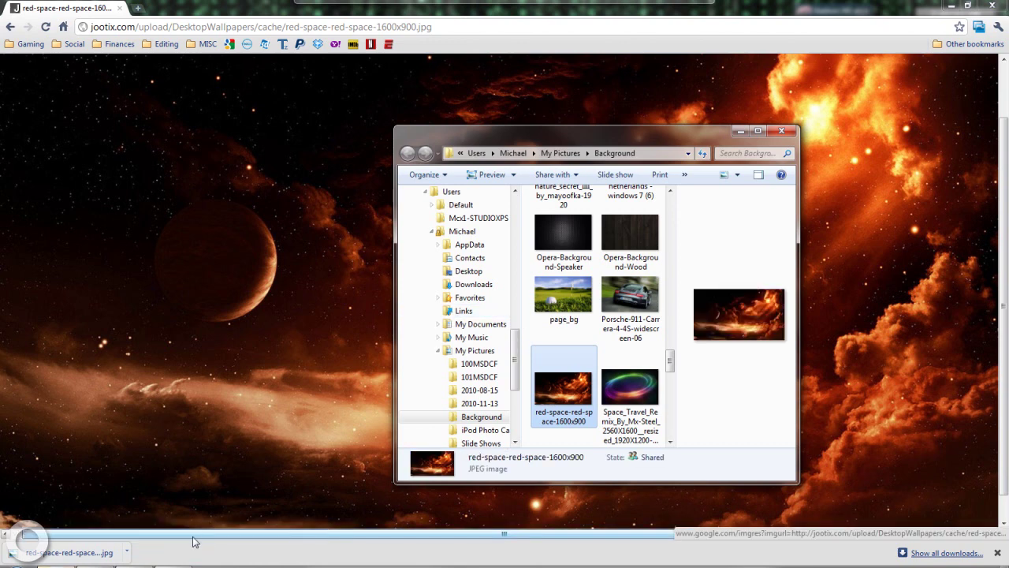